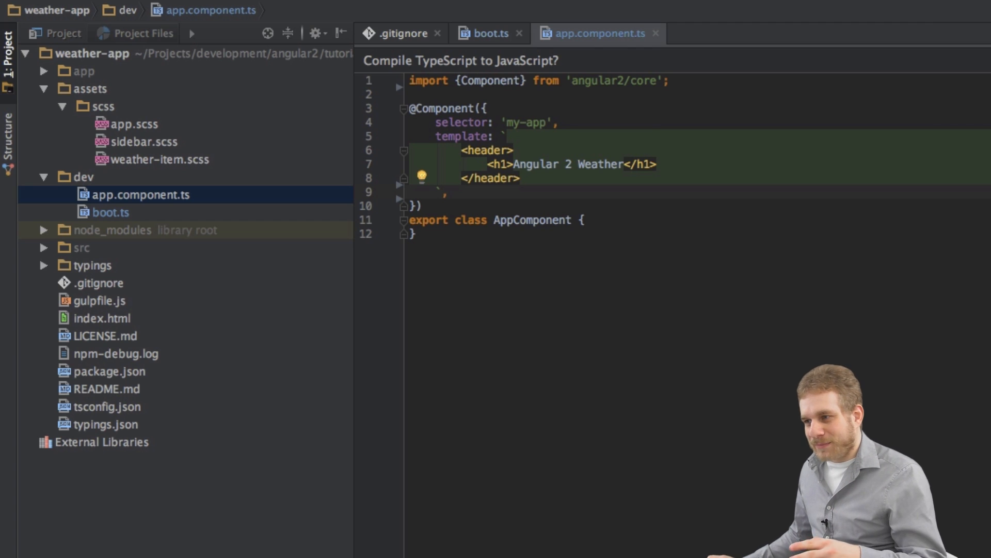
# Step: Switch to Chrome to view the running app at localhost:3000
pyautogui.press('super+Tab')
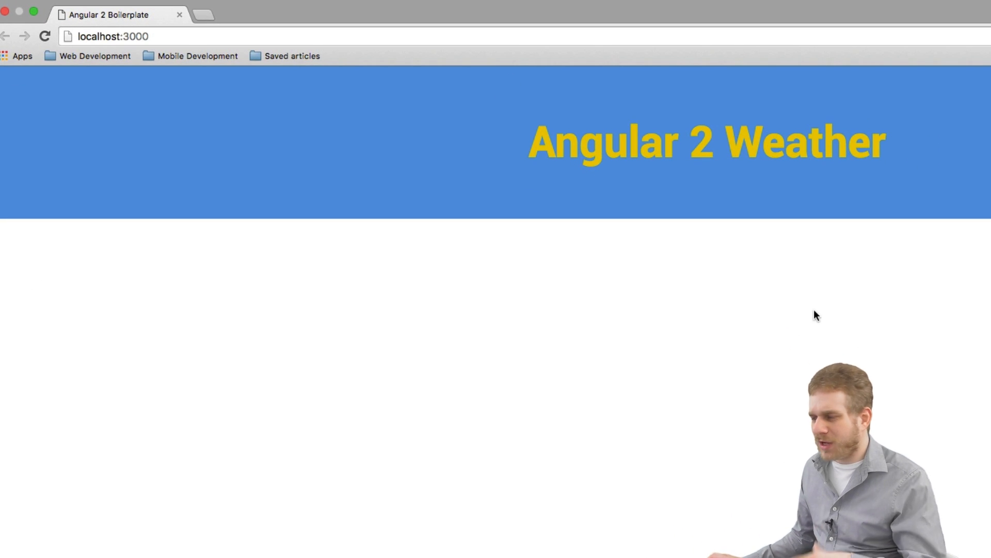
# Step: Return from Chrome to app.component.ts in WebStorm after seeing the header
pyautogui.press('super+Tab')
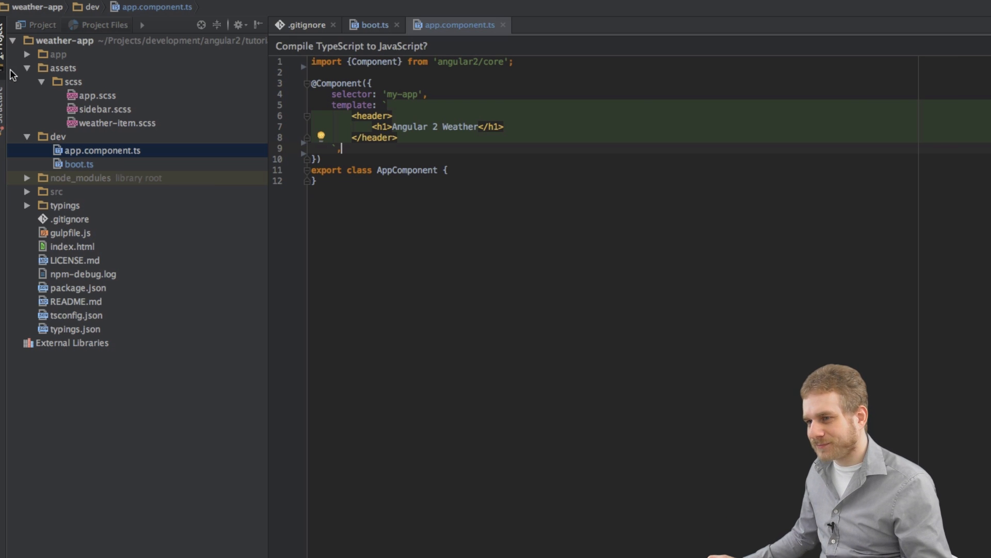
# Step: Collapse assets and dev, then highlight the assets, dev, src and app folders in turn
pyautogui.click(42, 83)
pyautogui.click(44, 103)
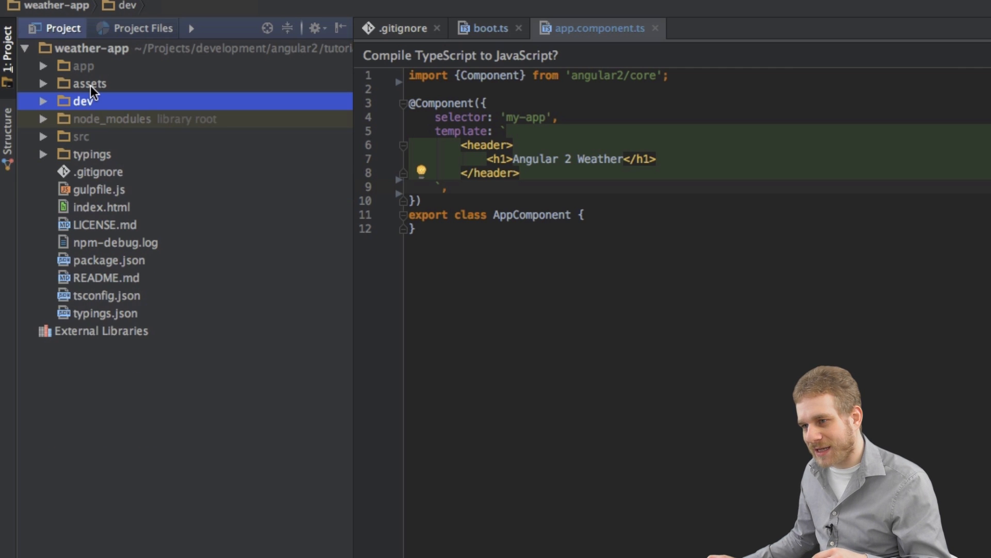
pyautogui.click(84, 65)
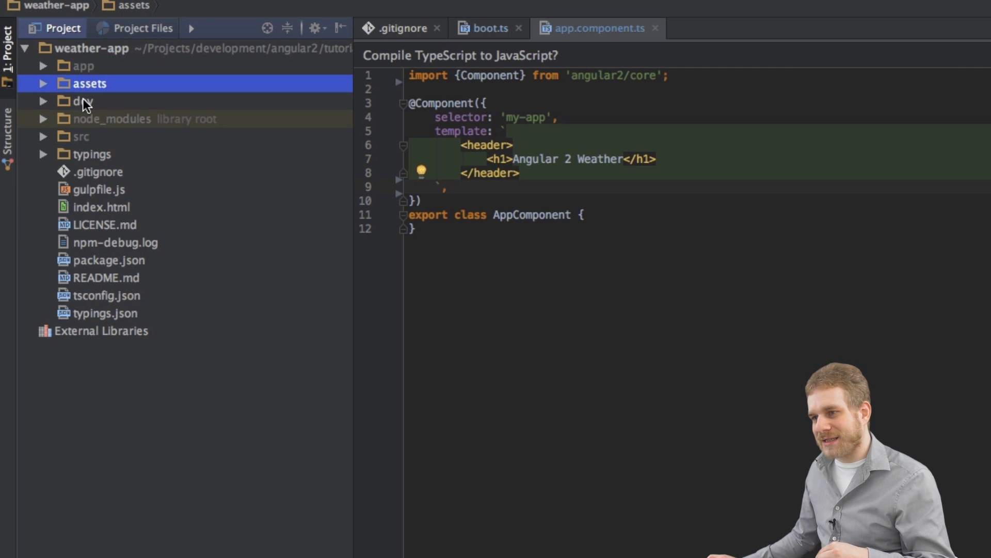
pyautogui.click(83, 100)
pyautogui.click(81, 136)
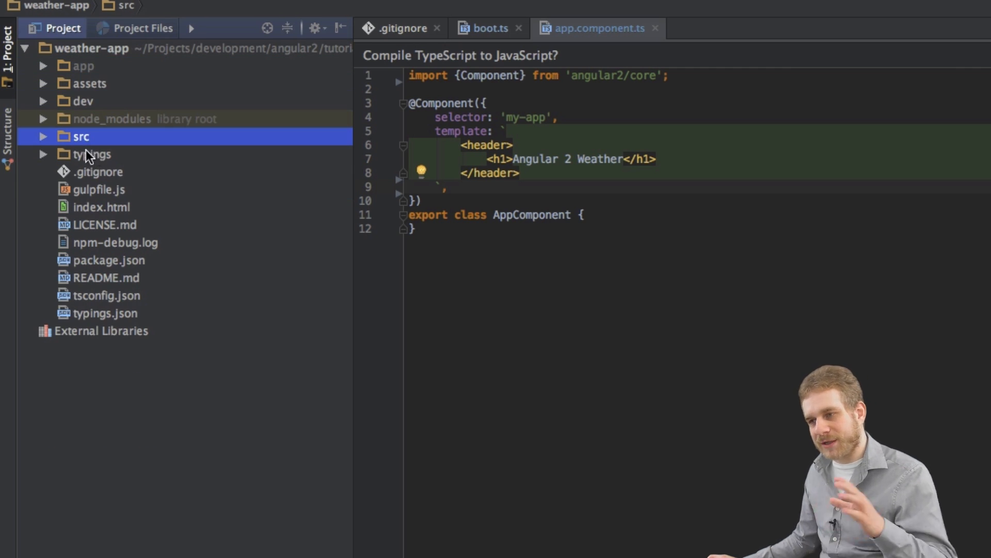
pyautogui.click(82, 83)
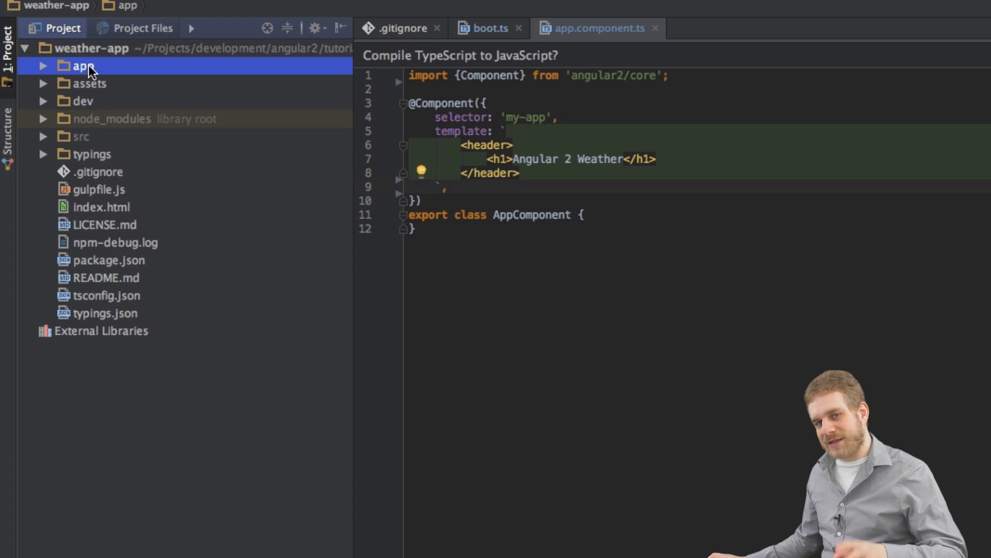
# Step: Expand assets to show its scss files, then expand dev and load boot.ts in the editor
pyautogui.click(44, 83)
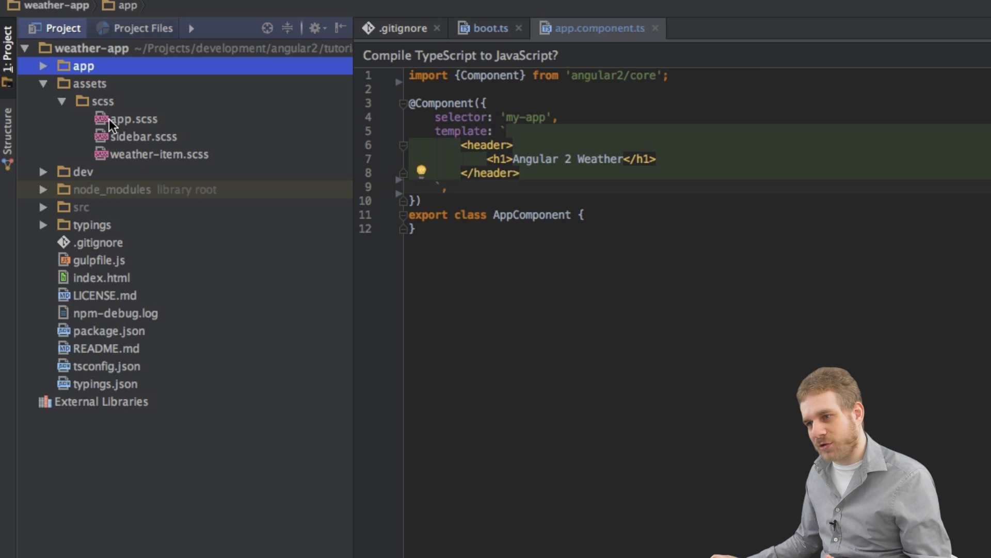
pyautogui.click(44, 83)
pyautogui.click(44, 101)
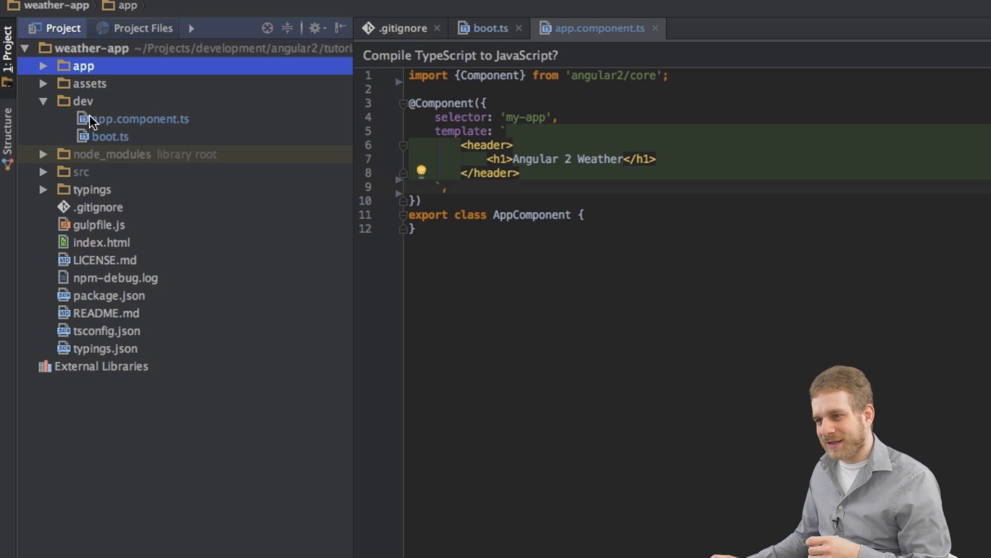
pyautogui.click(105, 118)
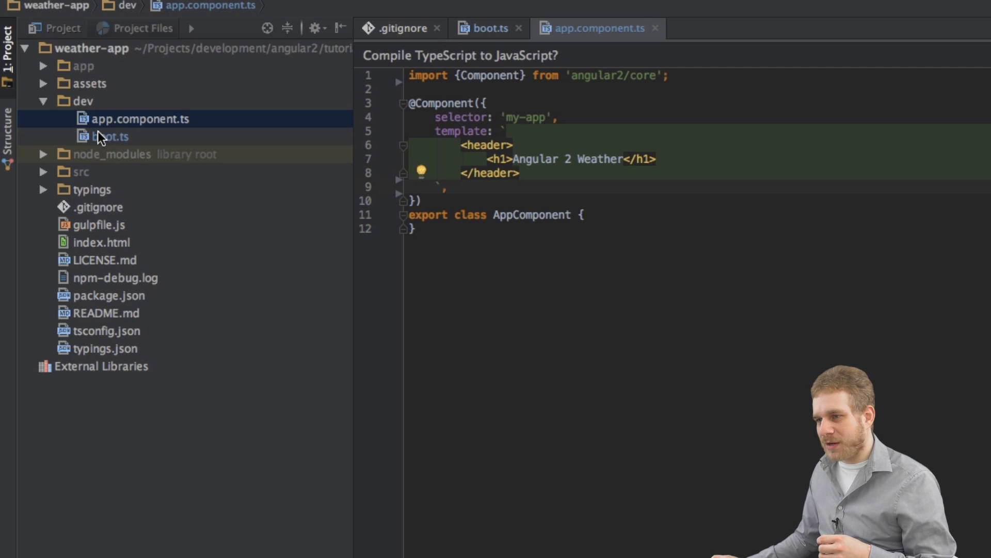
pyautogui.click(448, 187)
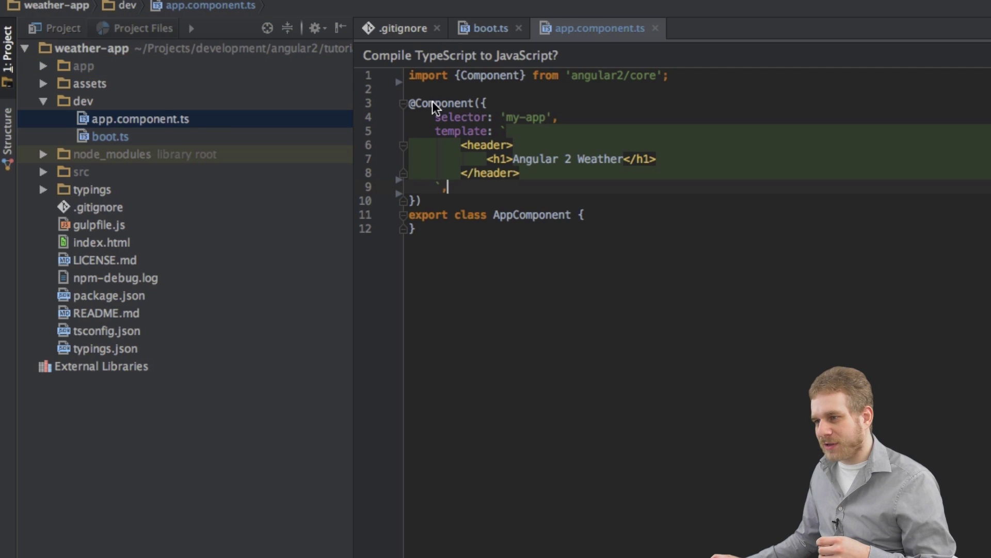
pyautogui.click(142, 136)
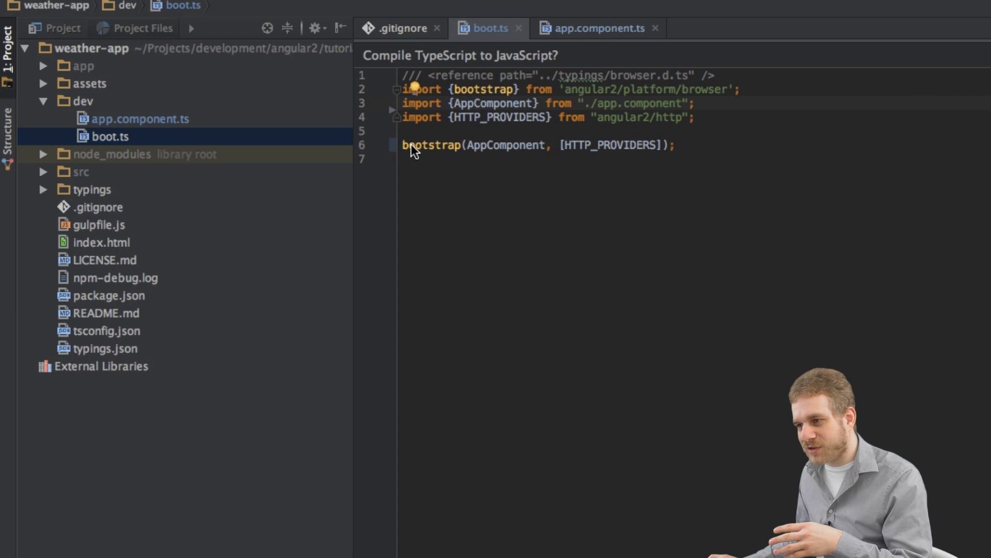
# Step: Place the caret on the empty last line of boot.ts while reviewing the bootstrap code
pyautogui.click(686, 159)
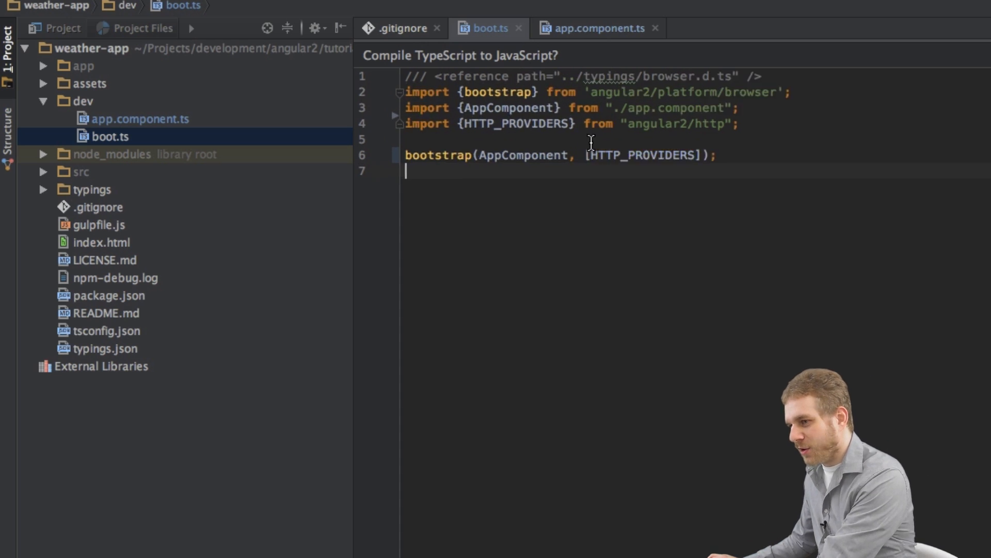
pyautogui.scroll(1, 591, 142)
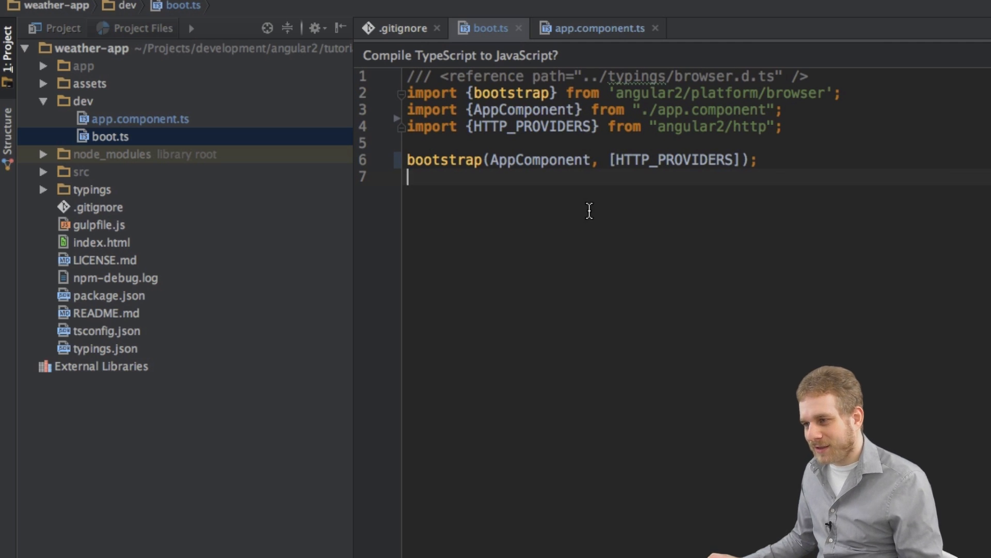
pyautogui.doubleClick(105, 243)
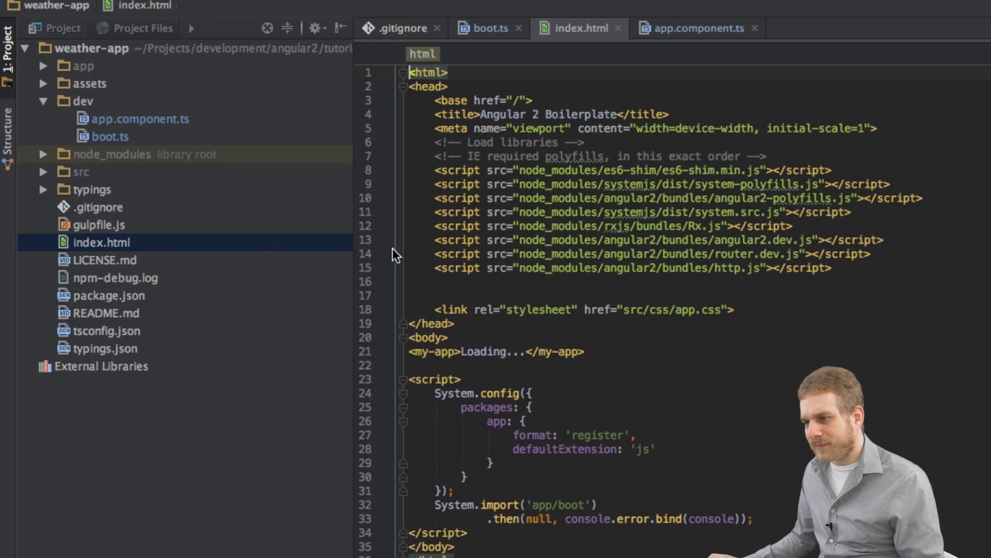
pyautogui.hotkey('ctrl', '+')
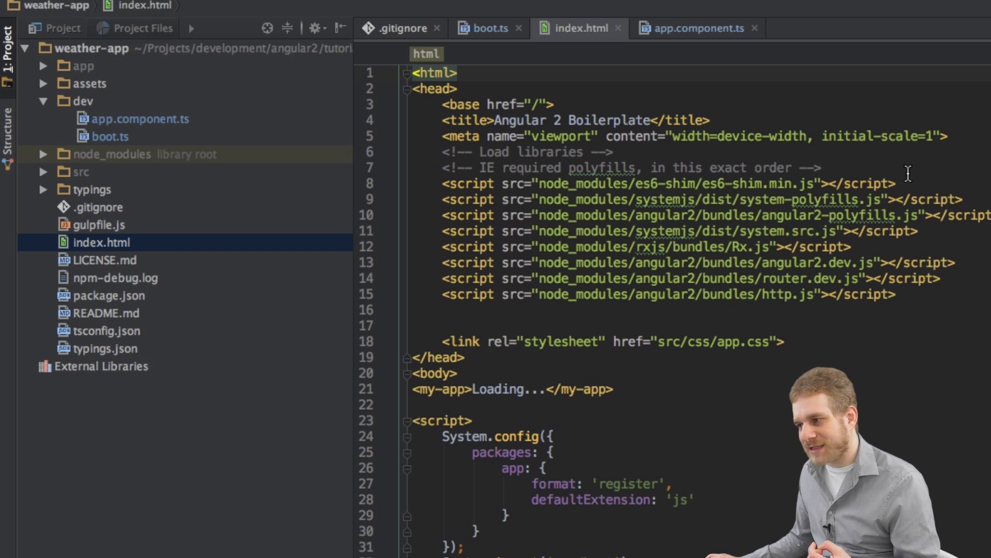
pyautogui.moveTo(907, 172); pyautogui.dragTo(974, 220)
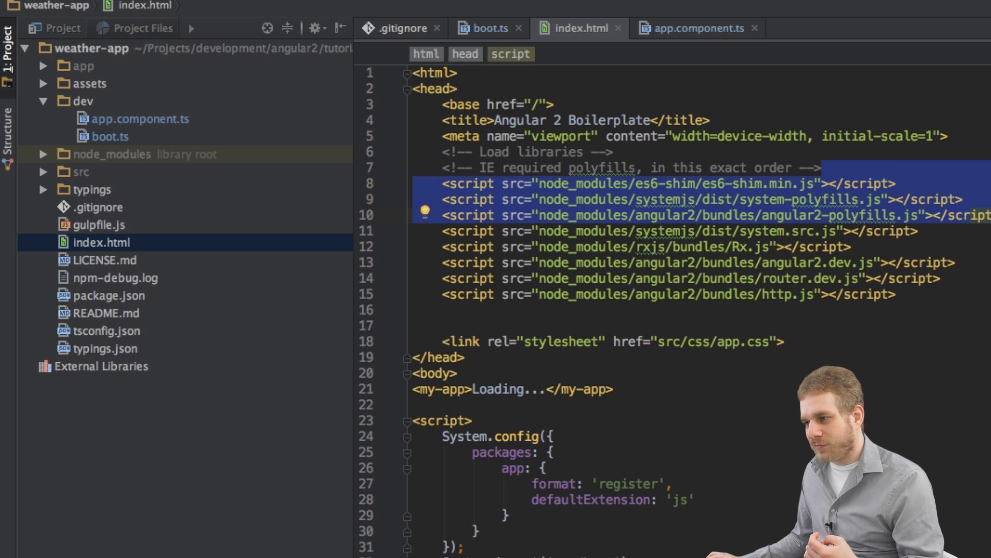
pyautogui.click(852, 247)
pyautogui.moveTo(956, 263); pyautogui.dragTo(688, 267)
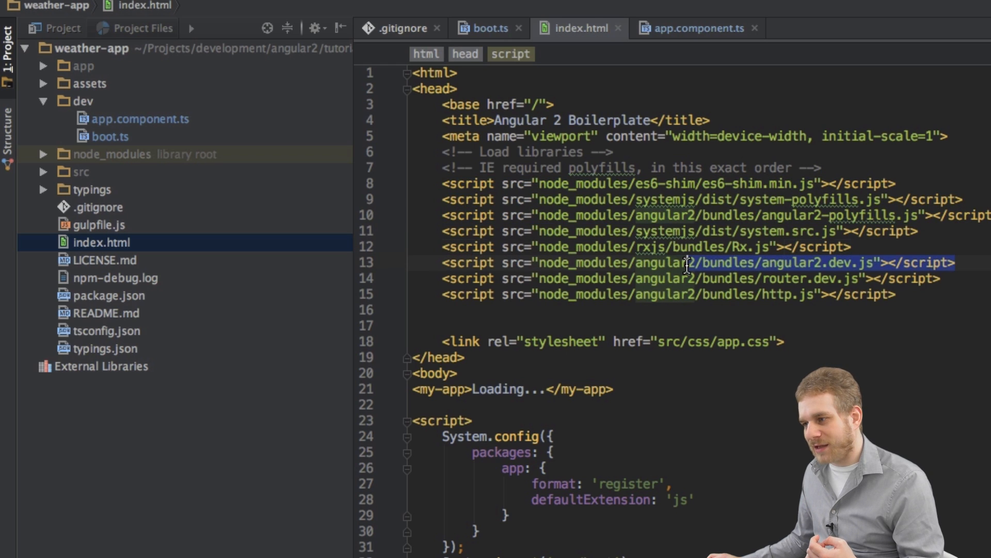
pyautogui.moveTo(915, 294); pyautogui.dragTo(879, 279)
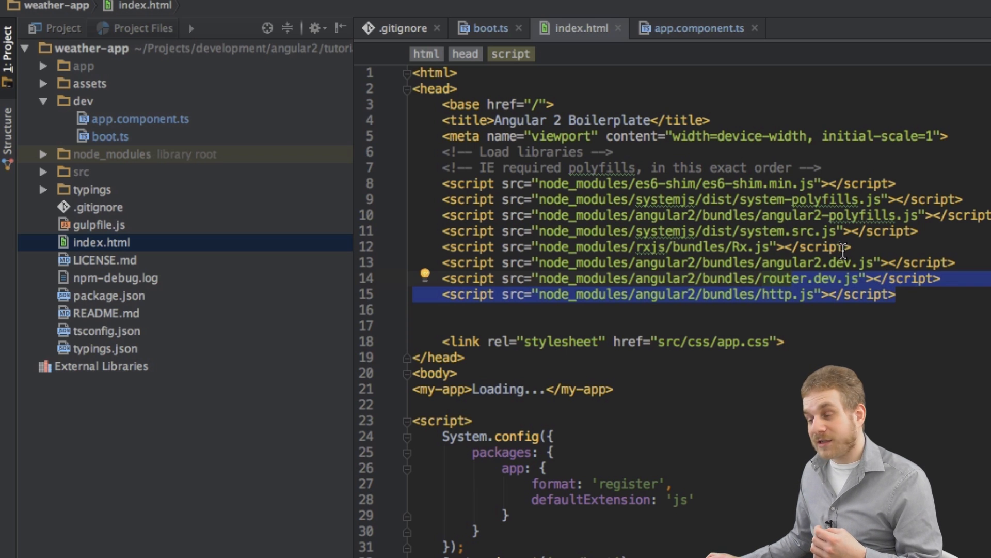
pyautogui.moveTo(852, 248); pyautogui.dragTo(717, 249)
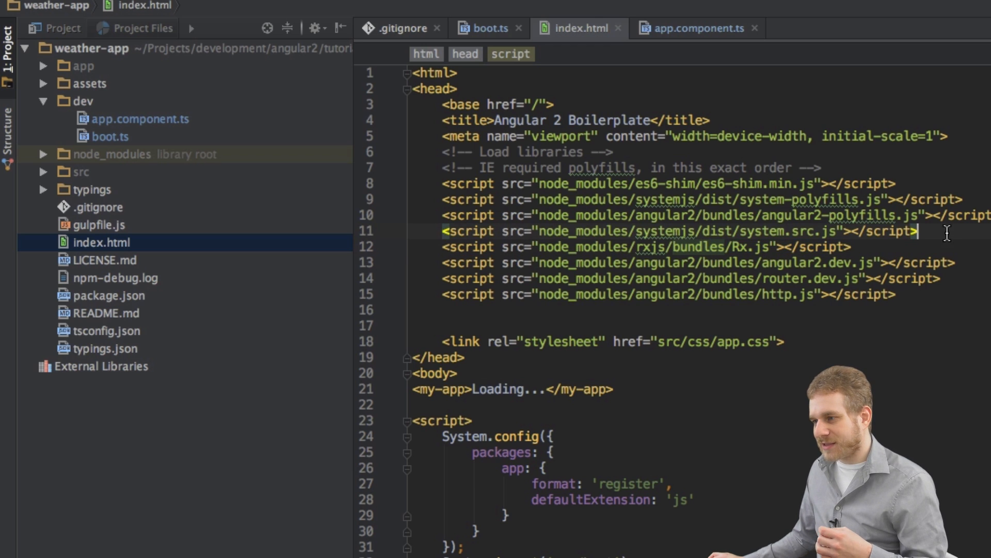
pyautogui.moveTo(918, 231); pyautogui.dragTo(778, 231)
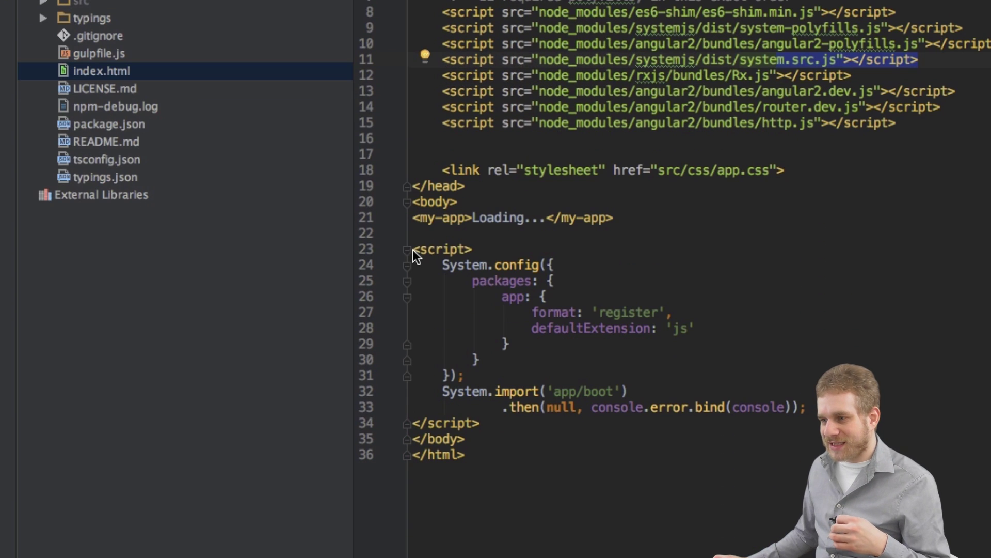
pyautogui.moveTo(413, 249); pyautogui.dragTo(481, 424)
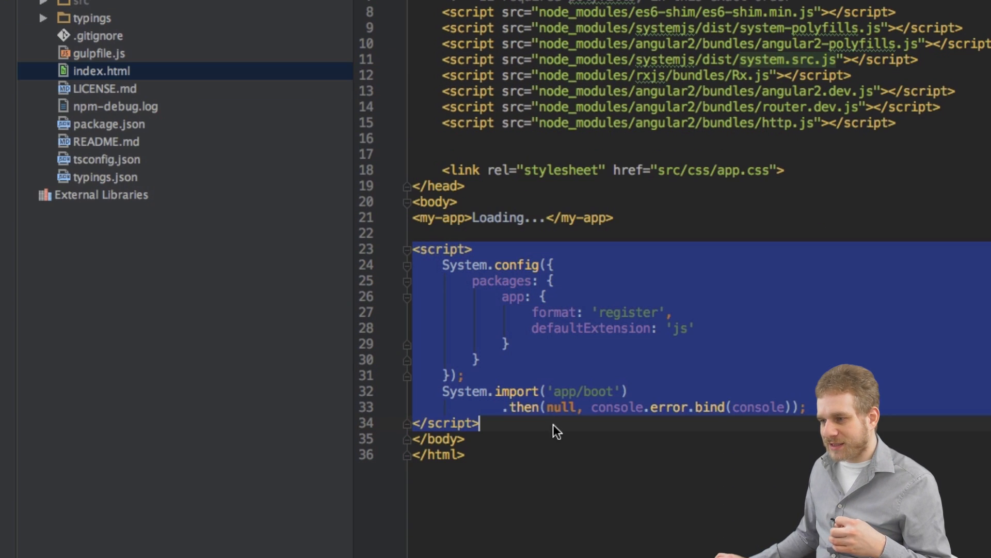
pyautogui.click(583, 423)
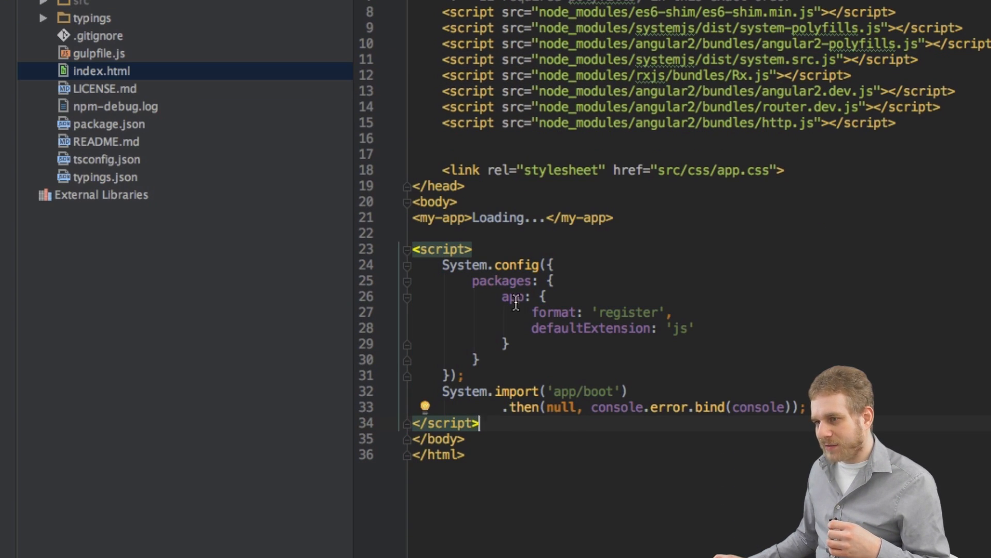
pyautogui.moveTo(503, 297); pyautogui.dragTo(518, 297)
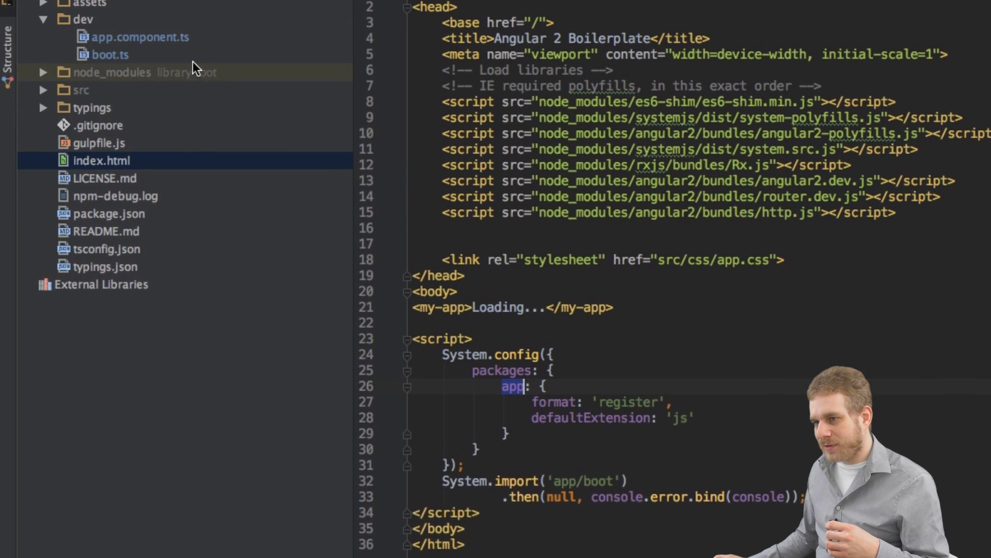
pyautogui.click(46, 22)
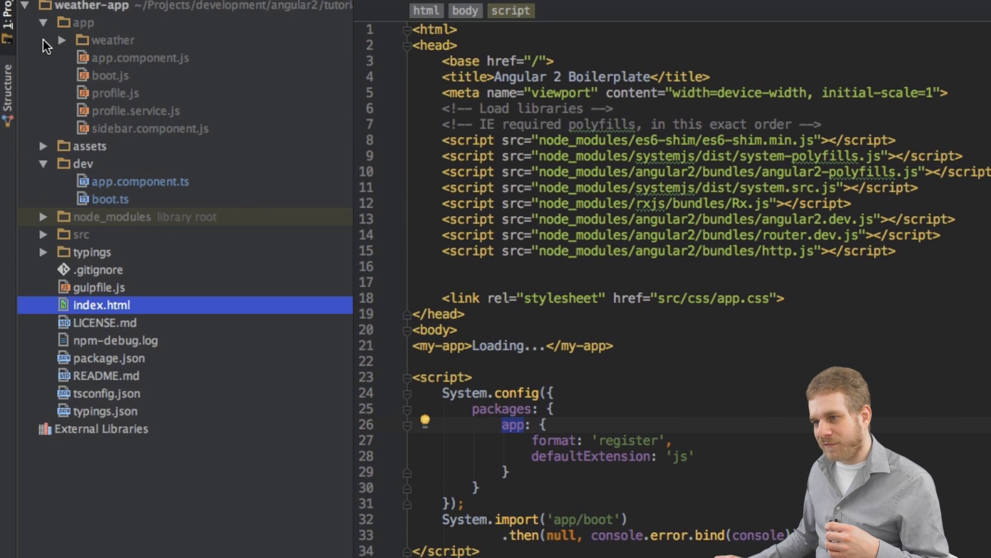
pyautogui.click(42, 24)
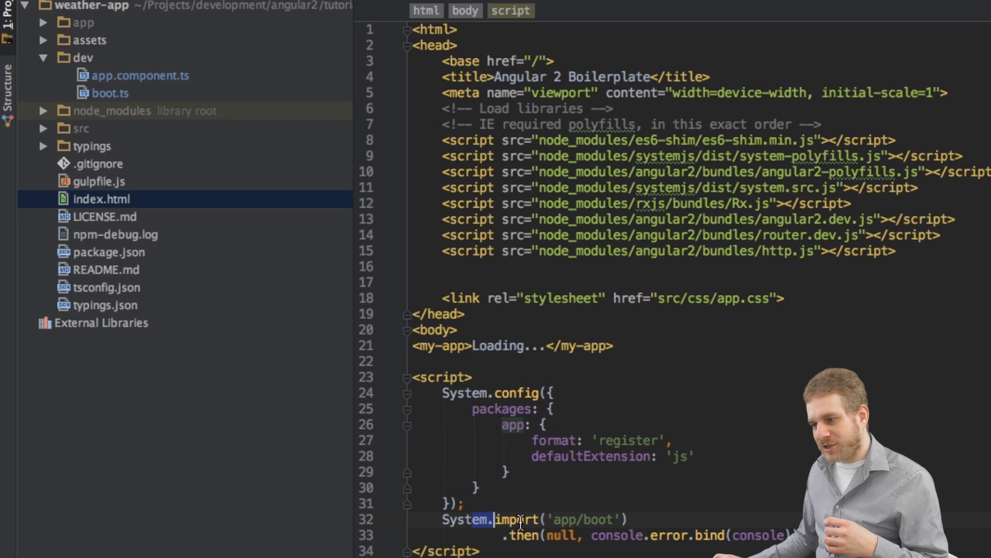
pyautogui.moveTo(493, 520); pyautogui.dragTo(621, 519)
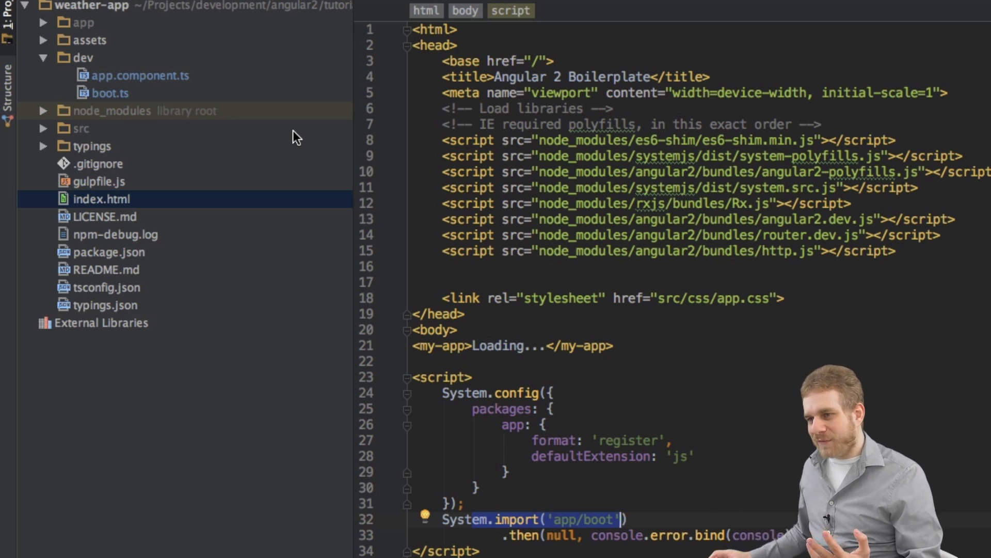
# Step: Bring up app.component.ts from the dev folder to show its selector and template
pyautogui.doubleClick(130, 80)
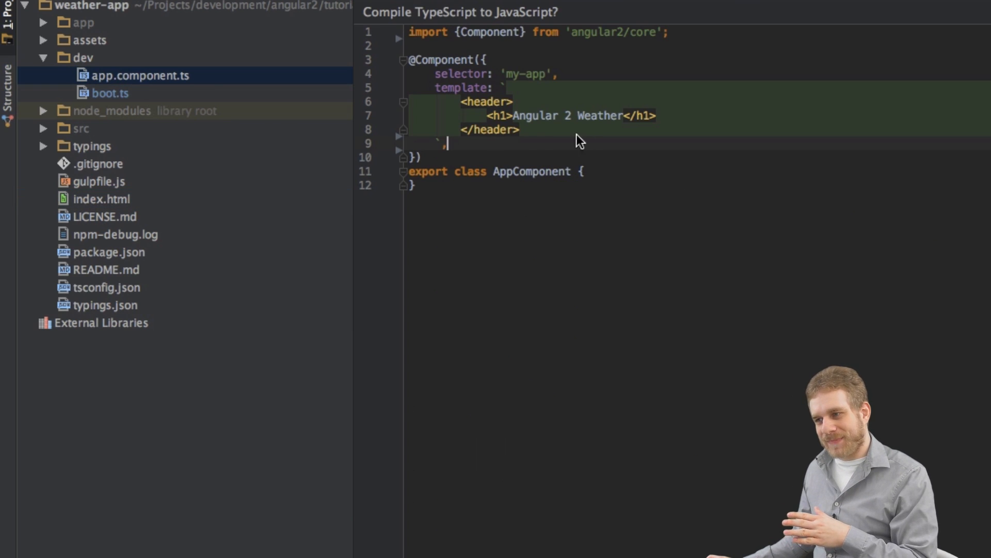
pyautogui.scroll(2, 517, 128)
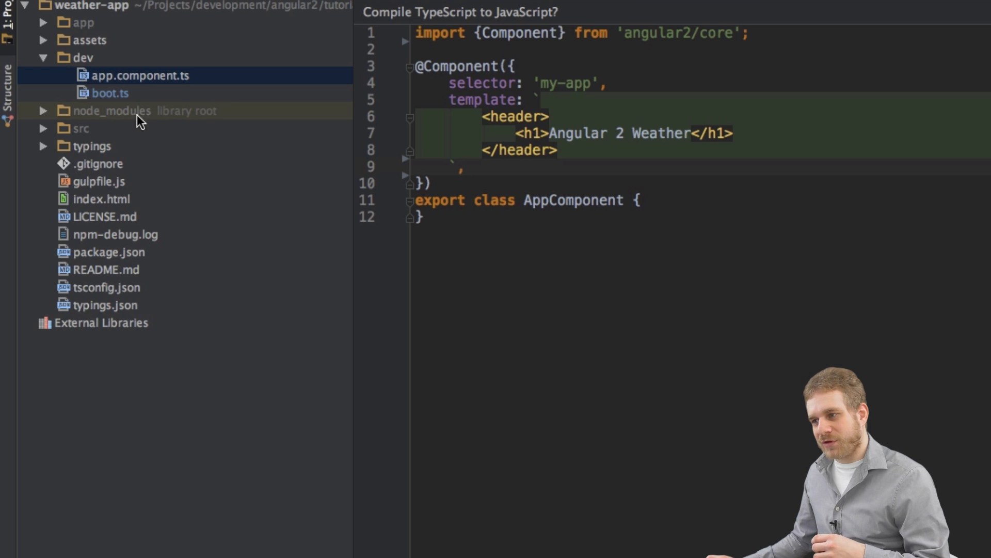
# Step: Highlight the <my-app>Loading line and the my-app tag name in index.html's body
pyautogui.doubleClick(108, 198)
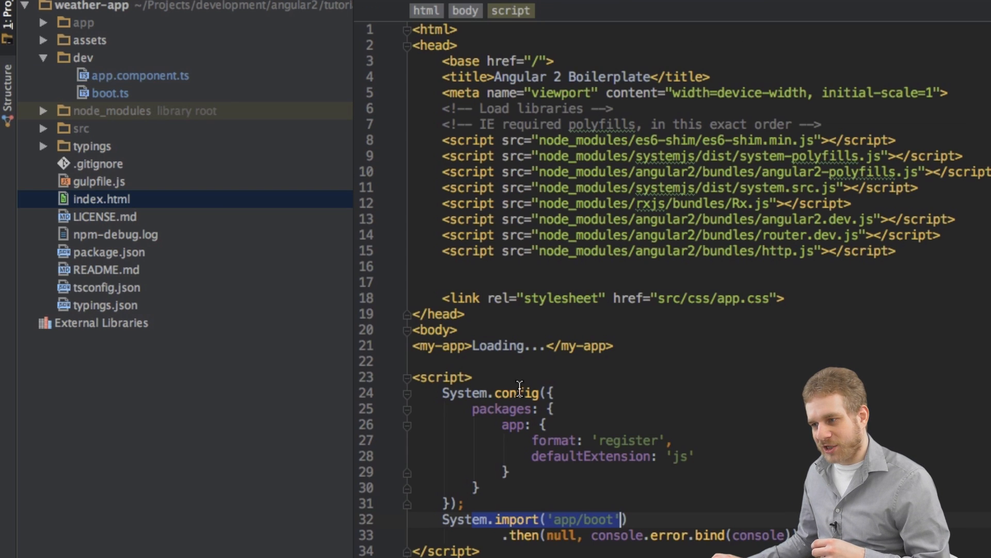
pyautogui.tripleClick(415, 346)
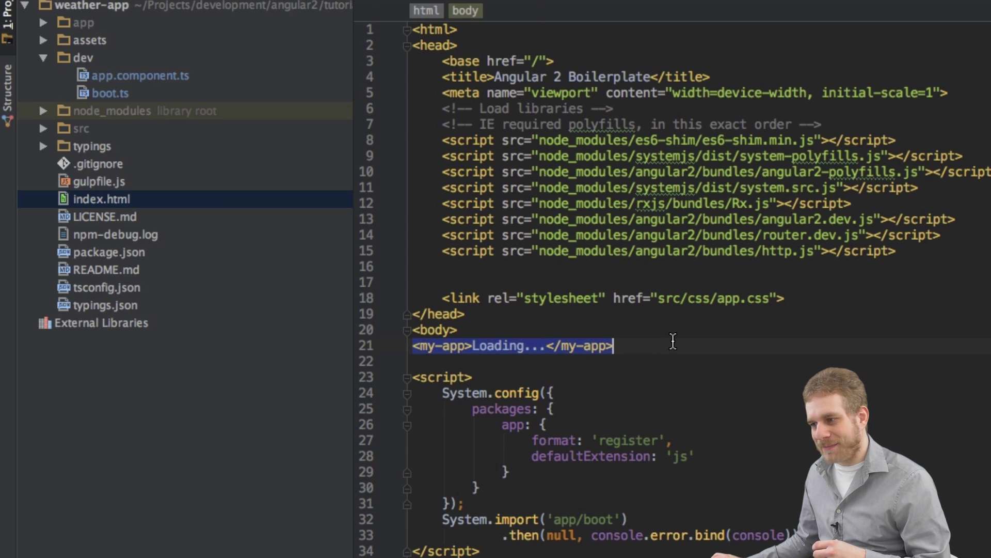
pyautogui.click(643, 377)
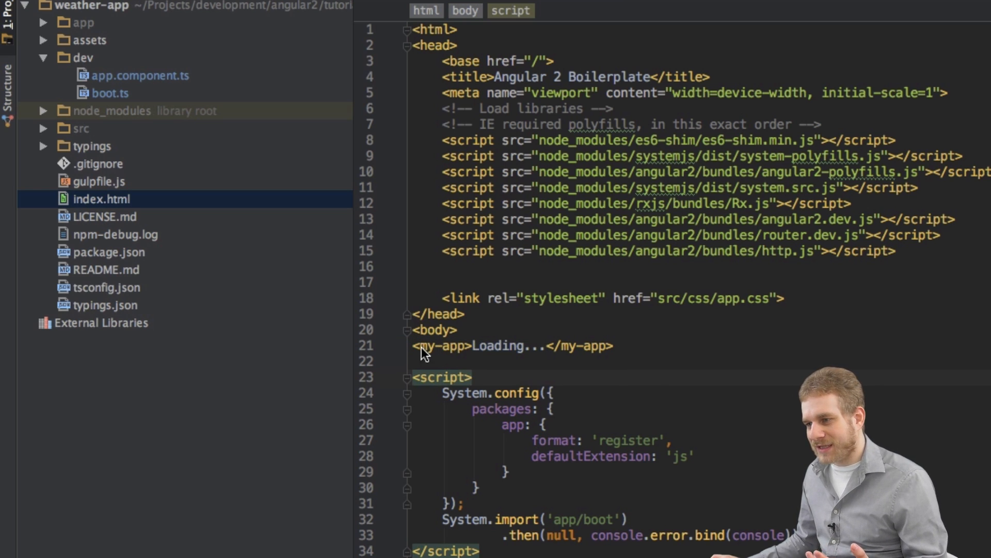
pyautogui.doubleClick(464, 347)
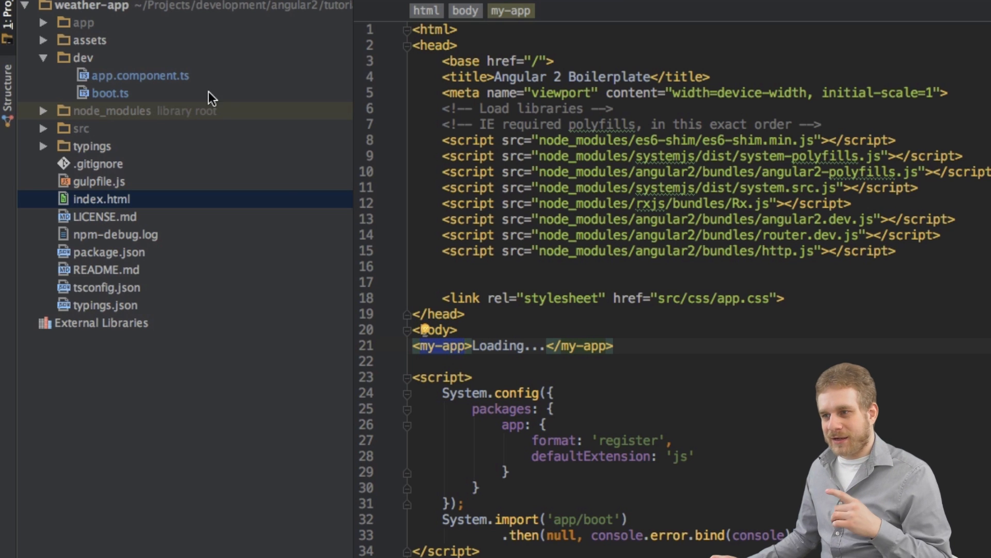
# Step: In app.component.ts, highlight the 'my-app' selector value and the header template markup
pyautogui.doubleClick(152, 73)
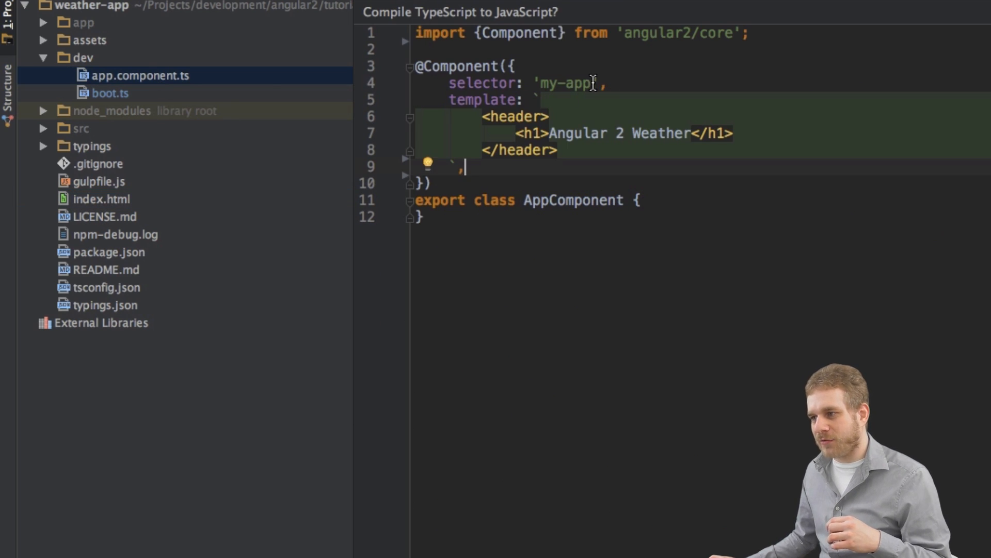
pyautogui.moveTo(591, 83); pyautogui.dragTo(541, 83)
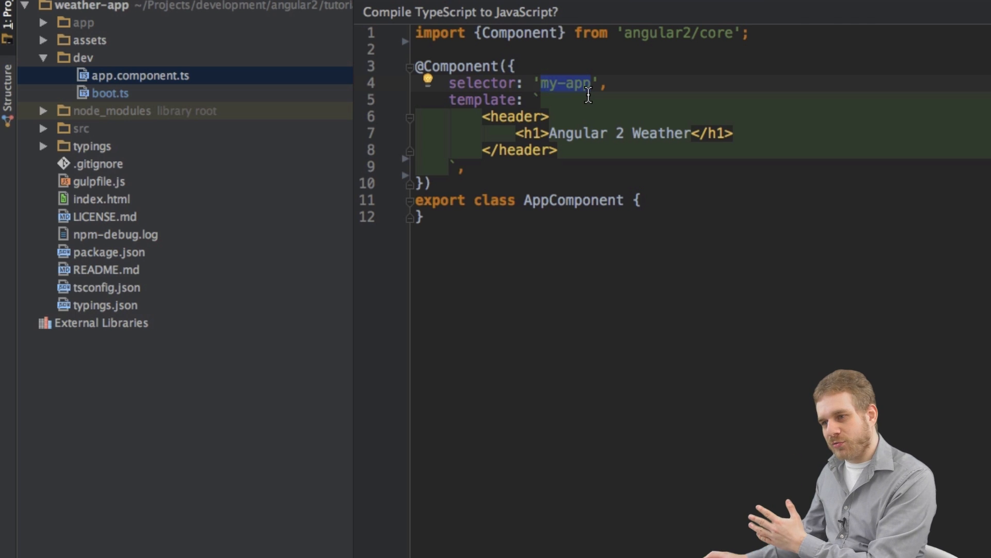
pyautogui.moveTo(482, 117)
pyautogui.mouseDown()
pyautogui.moveTo(577, 138)
pyautogui.moveTo(565, 148)
pyautogui.mouseUp()
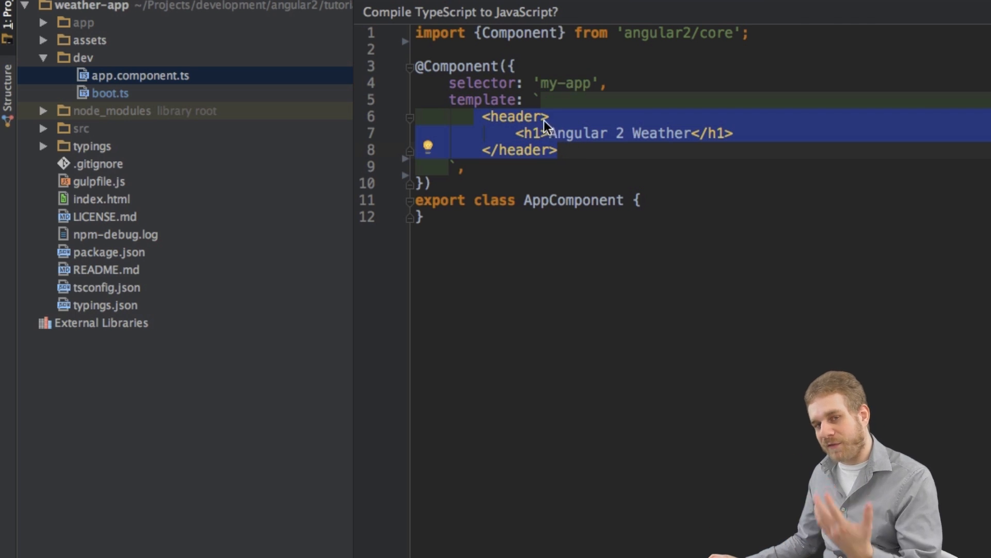
# Step: Back in index.html, highlight the opening and closing my-app tags, then return to app.component.ts
pyautogui.doubleClick(102, 199)
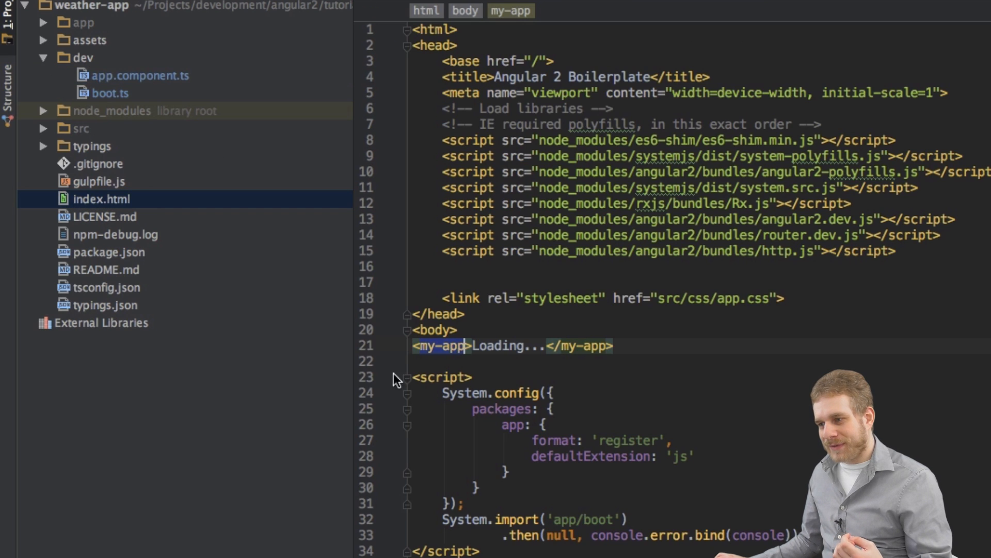
pyautogui.moveTo(642, 346); pyautogui.dragTo(387, 348)
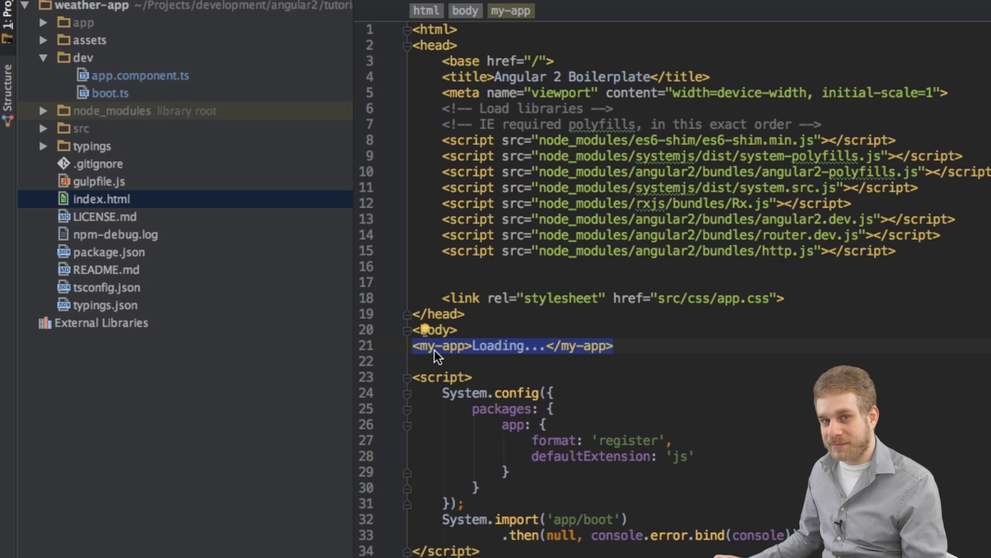
pyautogui.moveTo(413, 347); pyautogui.dragTo(463, 346)
pyautogui.moveTo(547, 345); pyautogui.dragTo(610, 346)
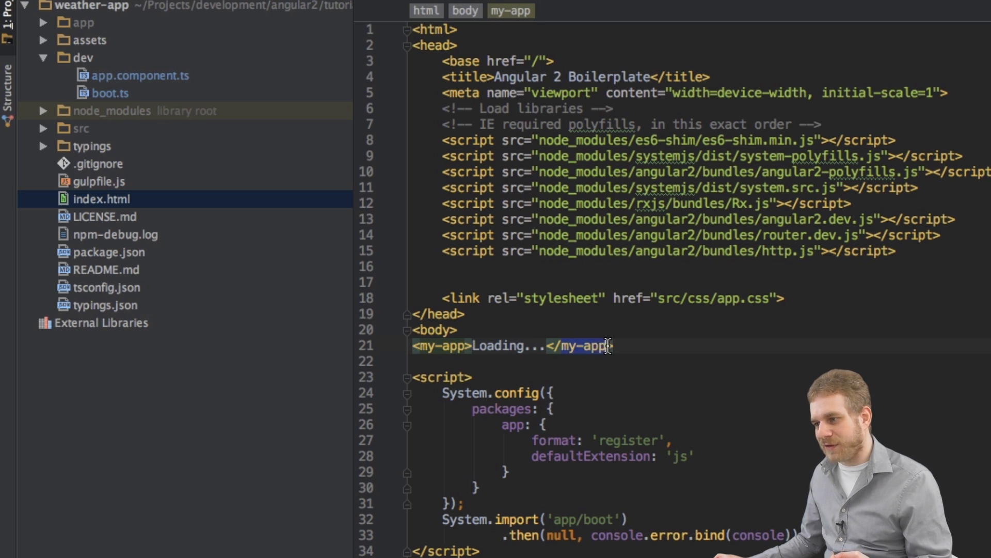
pyautogui.doubleClick(129, 75)
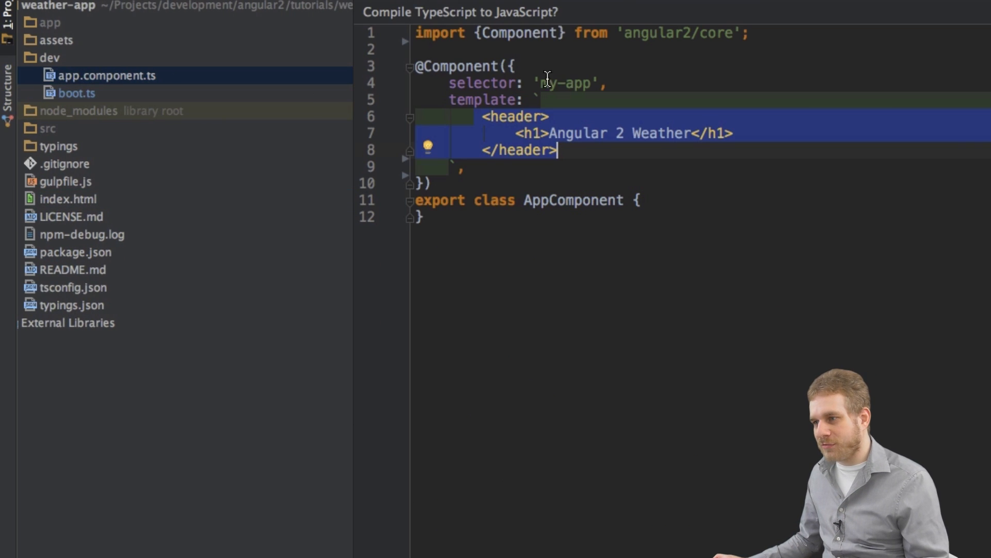
pyautogui.moveTo(589, 83)
pyautogui.mouseDown()
pyautogui.moveTo(540, 83)
pyautogui.moveTo(592, 83)
pyautogui.mouseUp()
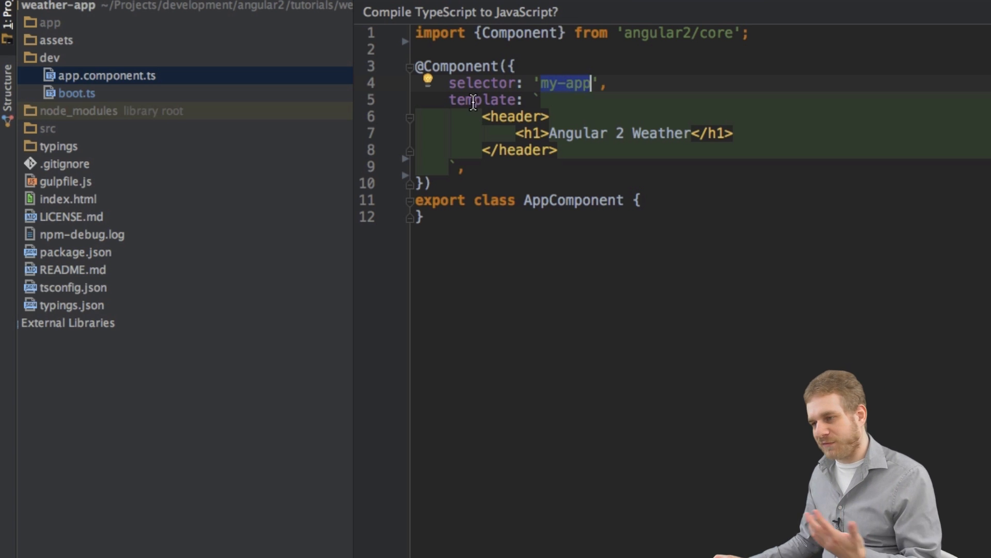
pyautogui.moveTo(484, 116); pyautogui.dragTo(558, 149)
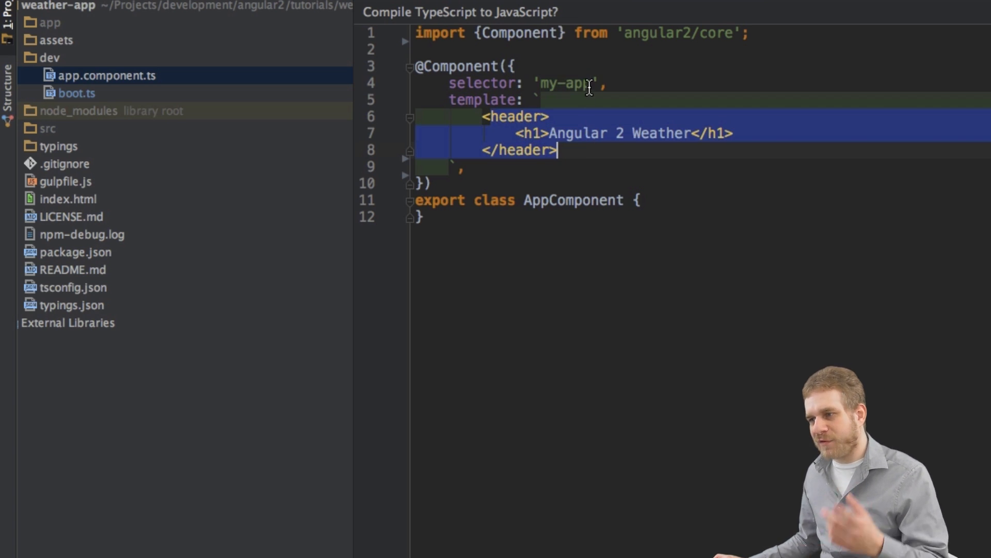
pyautogui.moveTo(591, 83); pyautogui.dragTo(540, 83)
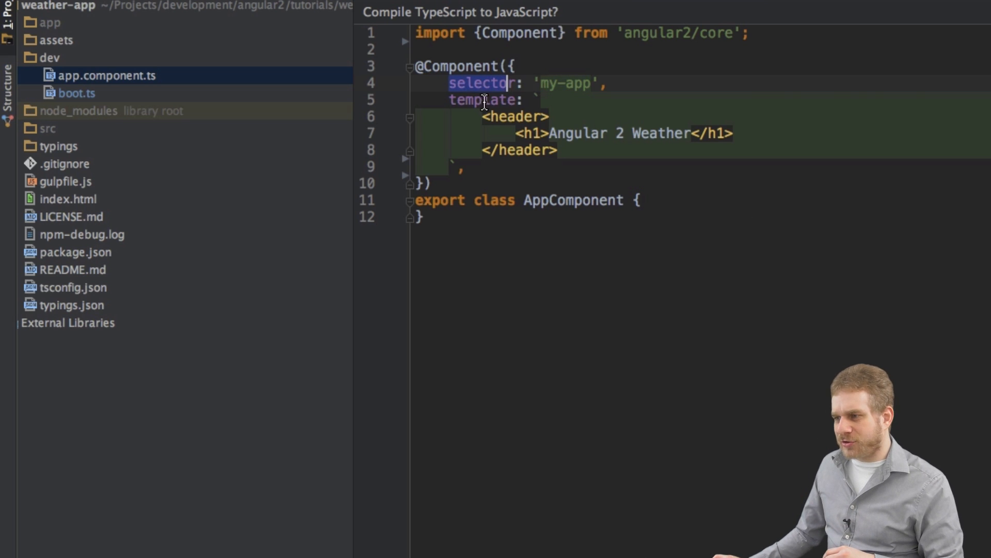
pyautogui.moveTo(450, 100); pyautogui.dragTo(516, 100)
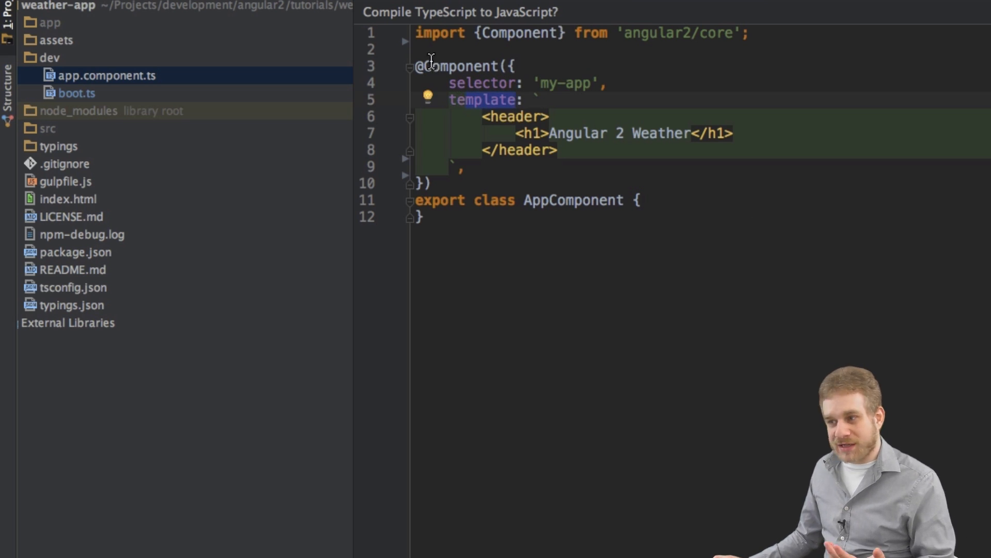
pyautogui.moveTo(416, 65)
pyautogui.mouseDown()
pyautogui.moveTo(517, 66)
pyautogui.moveTo(507, 63)
pyautogui.mouseUp()
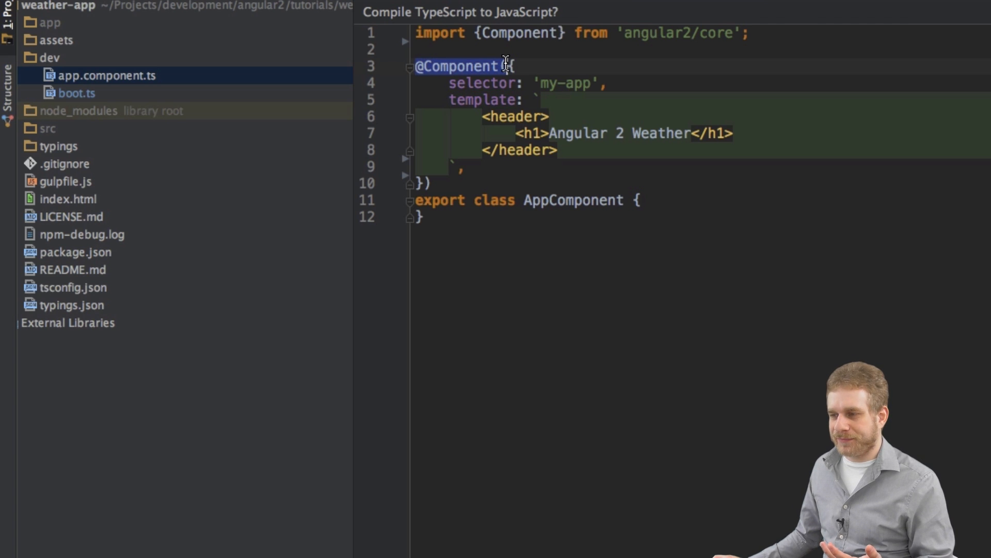
pyautogui.moveTo(440, 227); pyautogui.dragTo(418, 200)
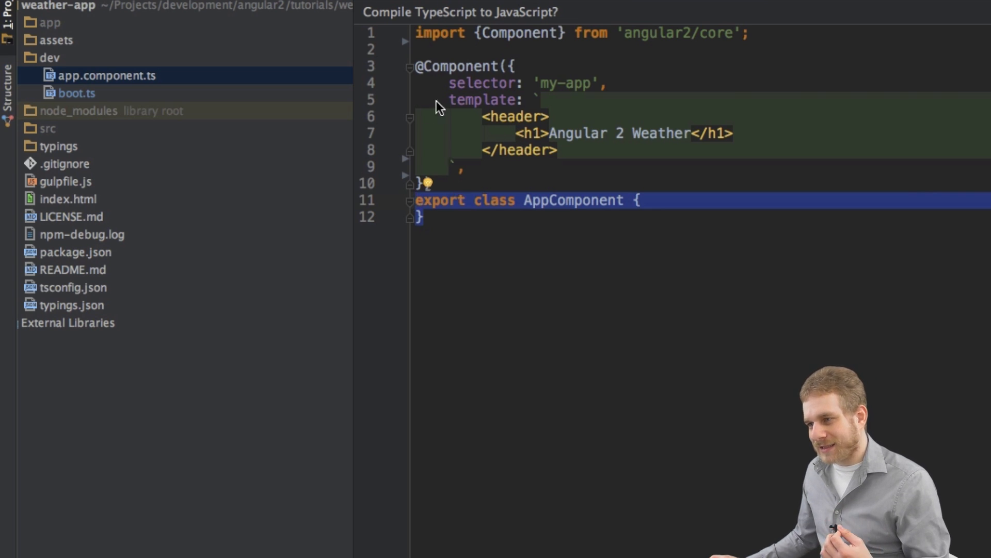
pyautogui.moveTo(414, 66); pyautogui.dragTo(461, 166)
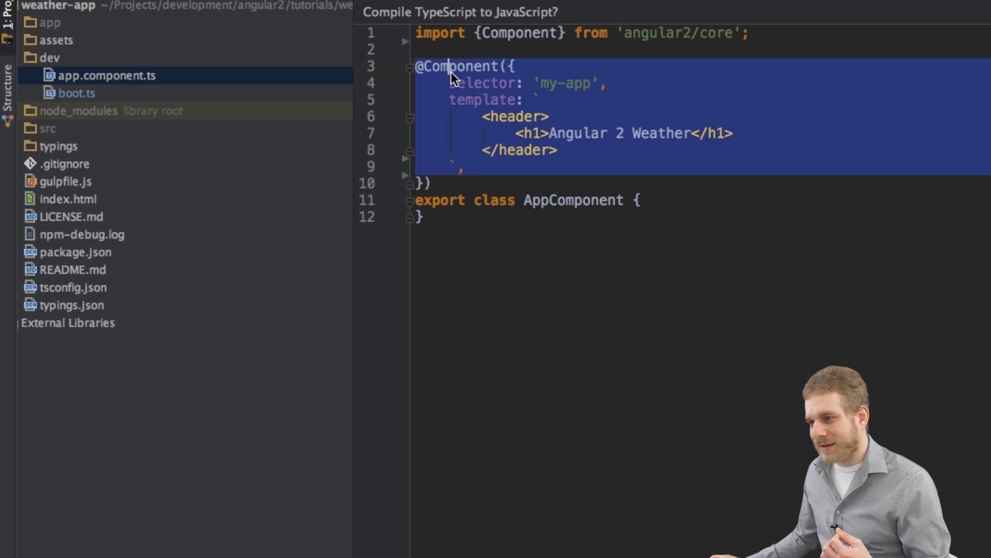
pyautogui.click(422, 66)
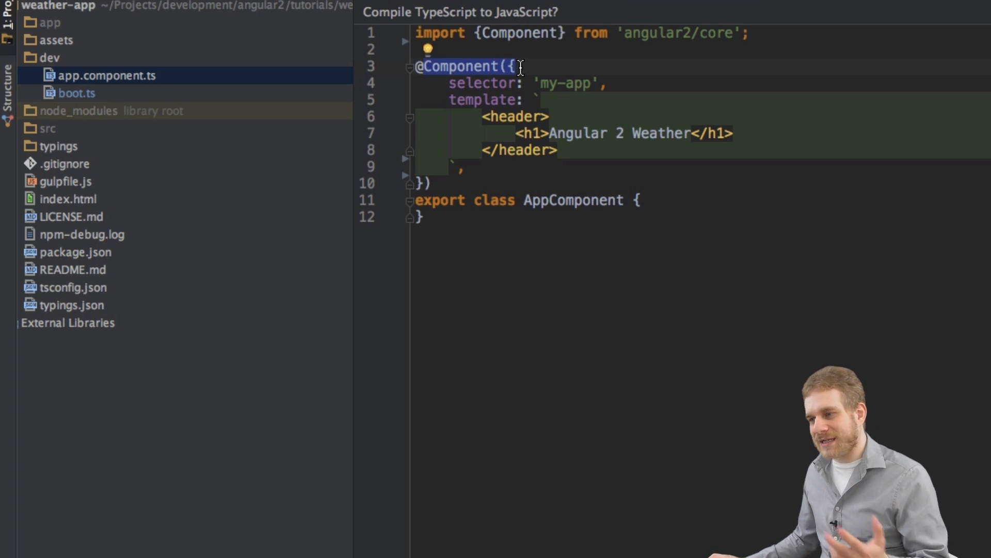
pyautogui.click(433, 66)
pyautogui.press('Up')
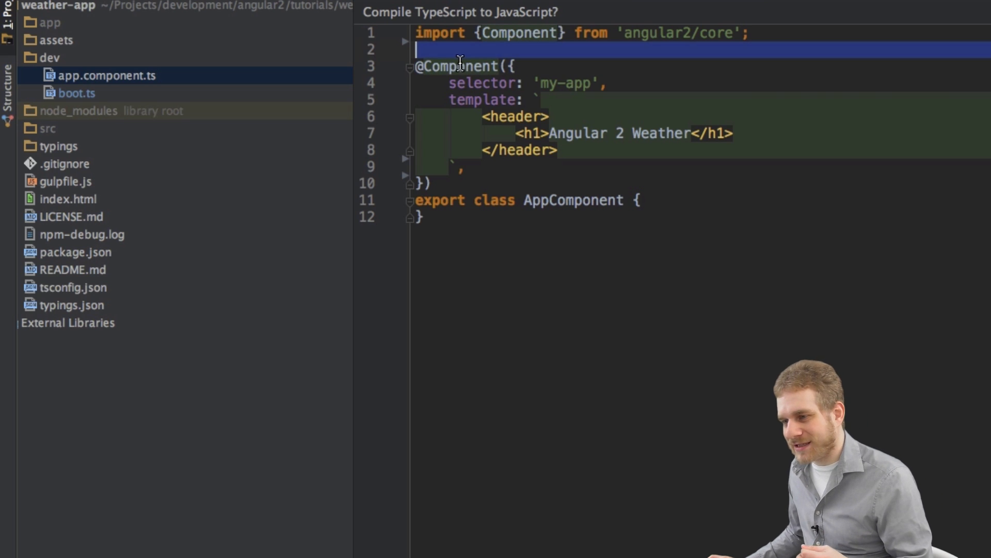
pyautogui.click(460, 67)
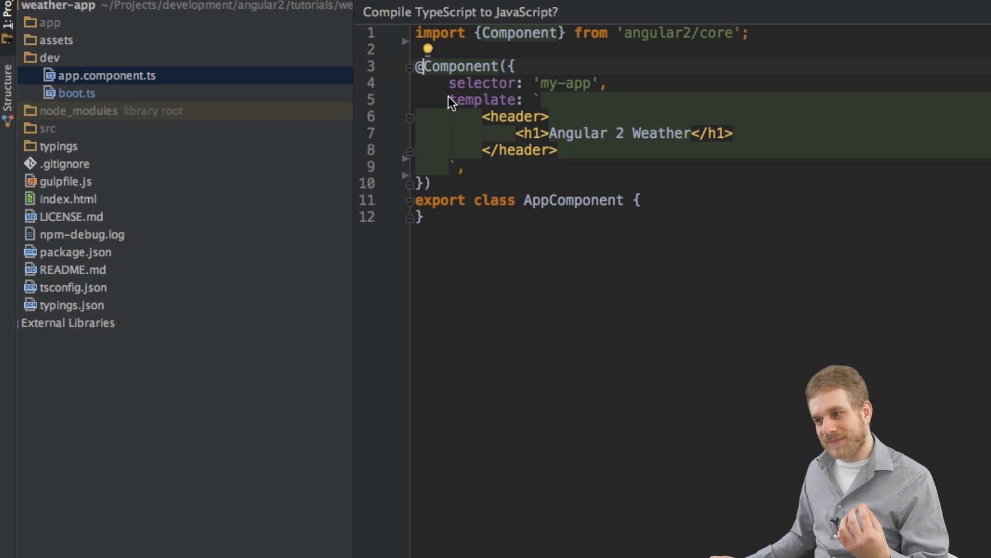
pyautogui.moveTo(447, 96); pyautogui.dragTo(541, 164)
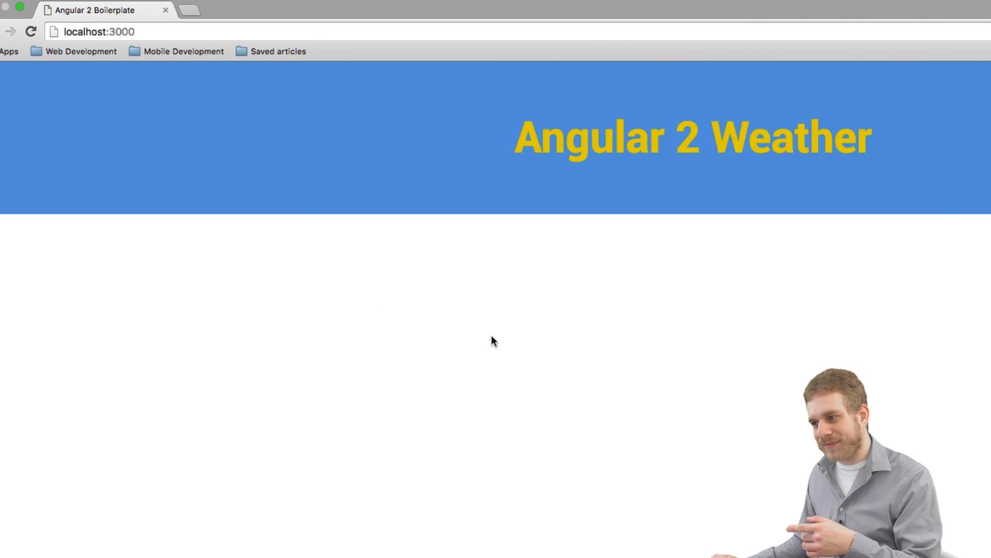
pyautogui.press('super+Tab')
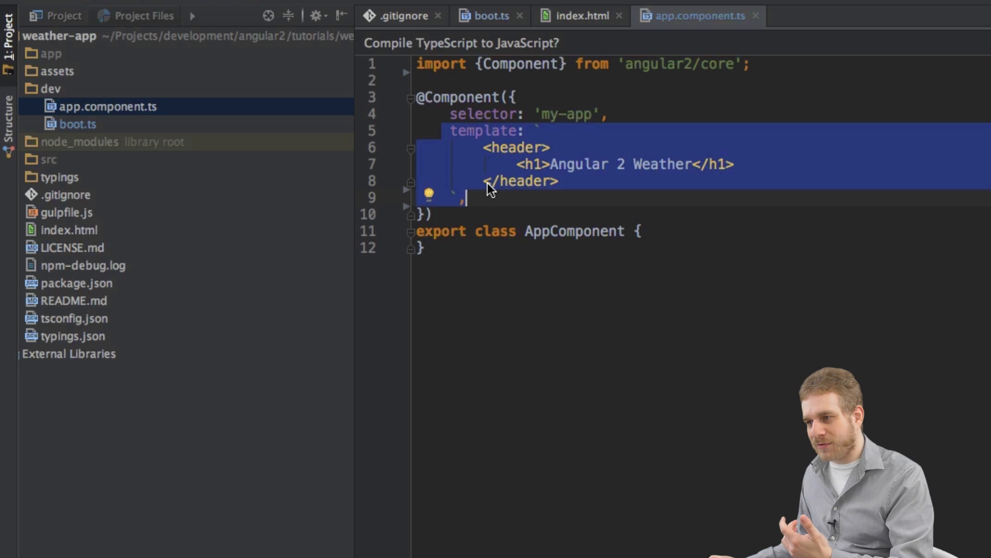
pyautogui.click(476, 144)
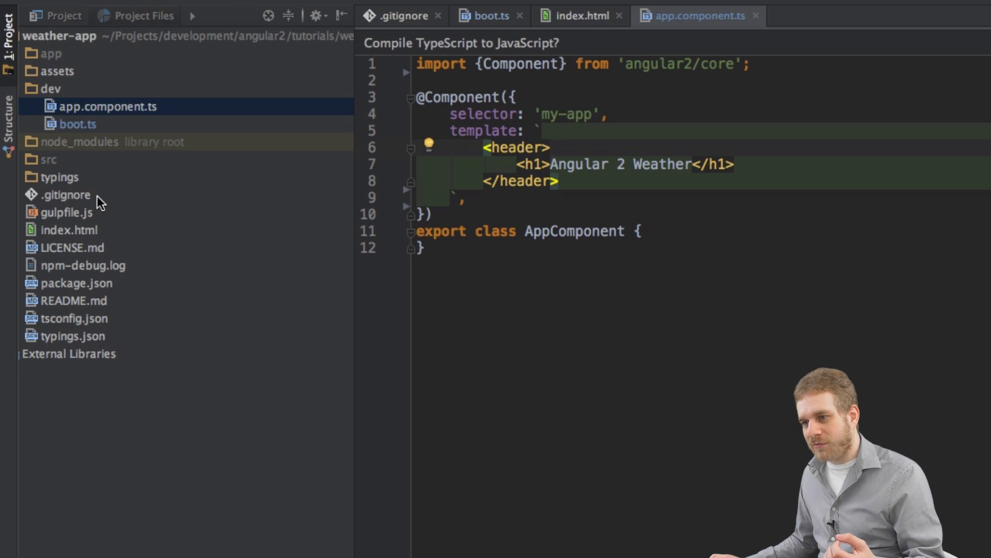
pyautogui.doubleClick(78, 230)
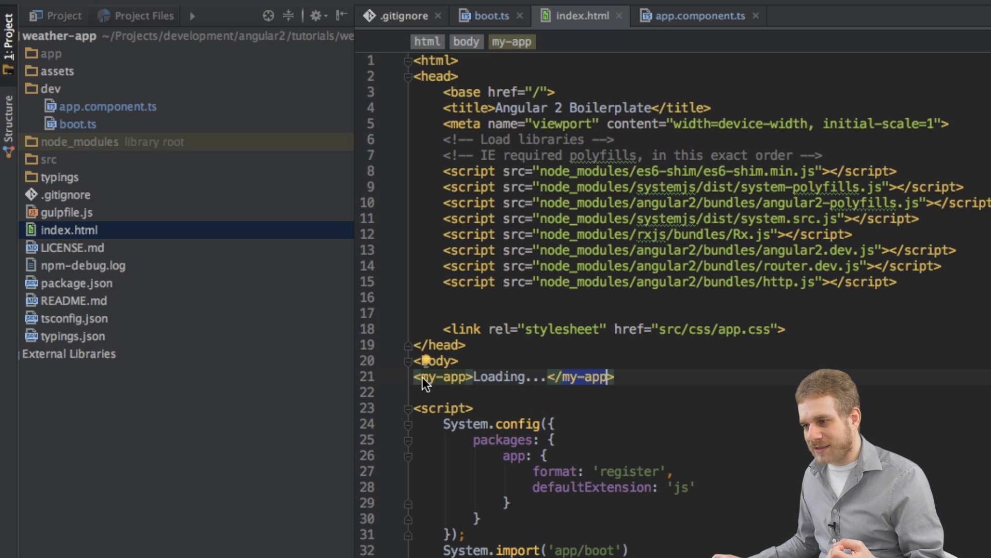
pyautogui.moveTo(415, 377); pyautogui.dragTo(613, 388)
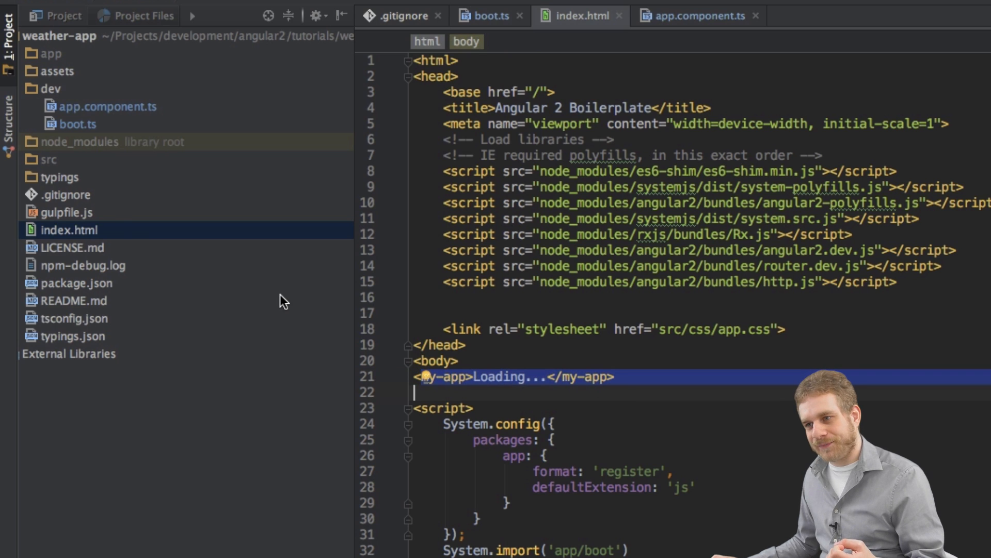
pyautogui.doubleClick(109, 106)
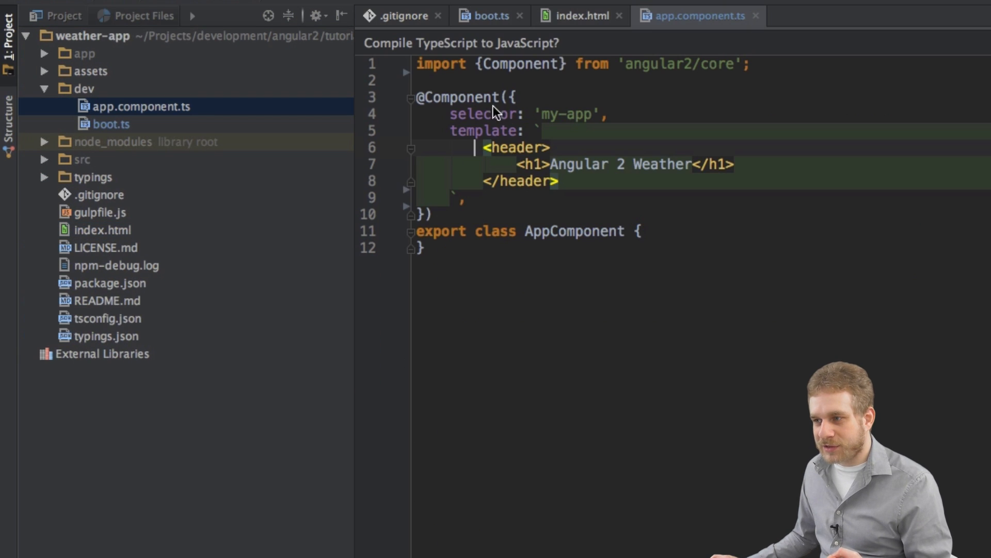